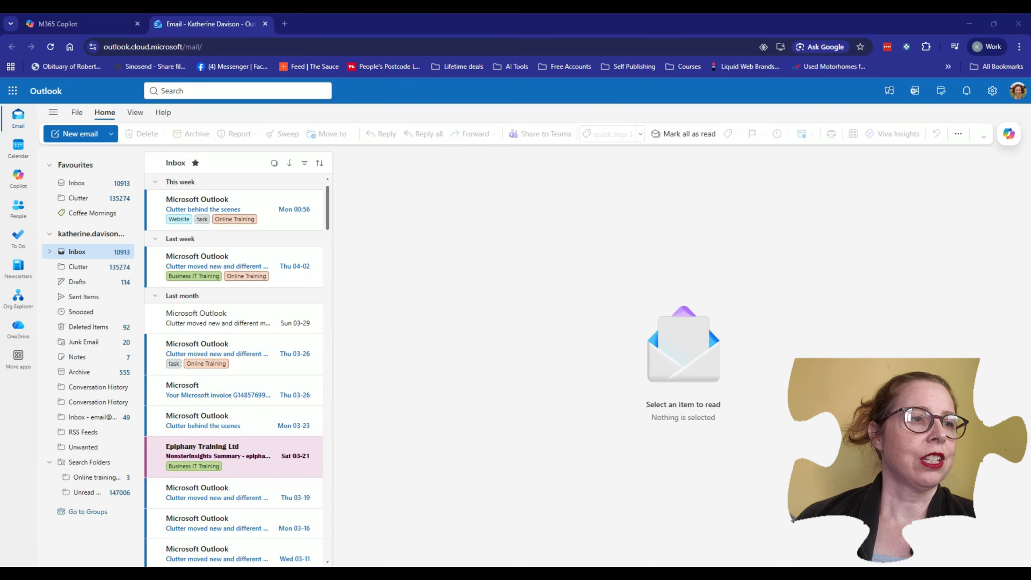
Create a new email with the subject "Thanks for your query"
left_click(84, 134)
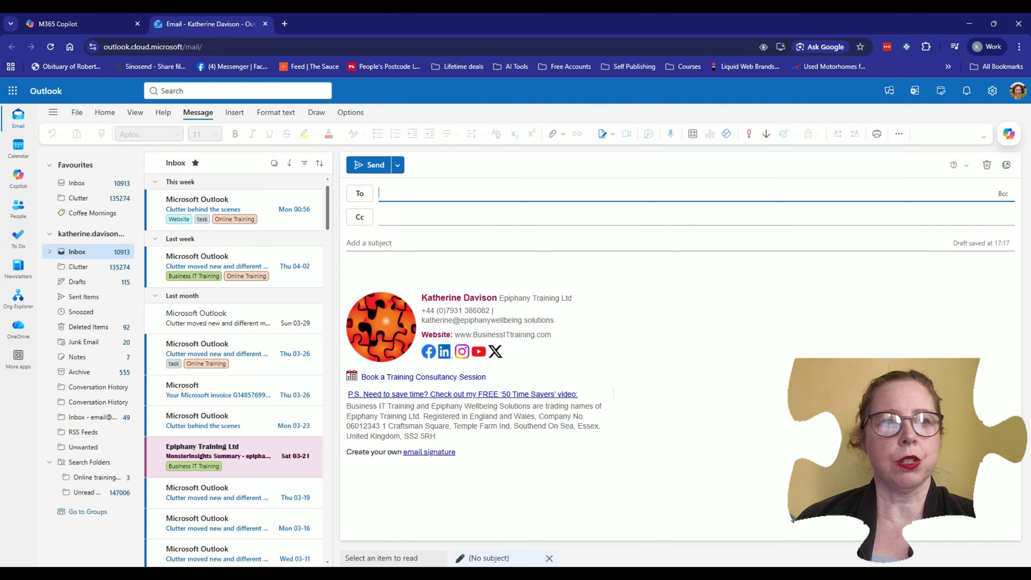
left_click(396, 243)
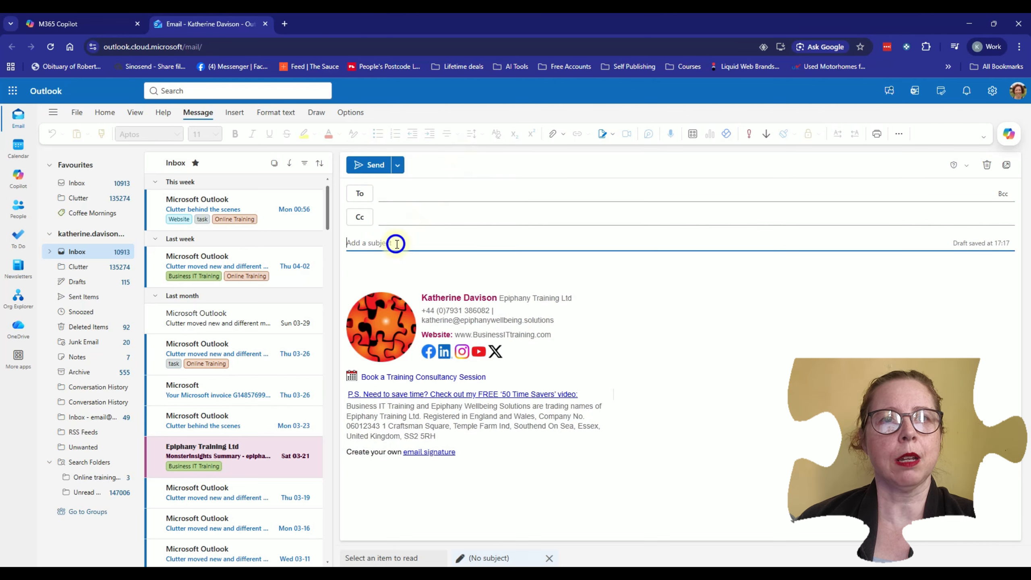
type("Thanks")
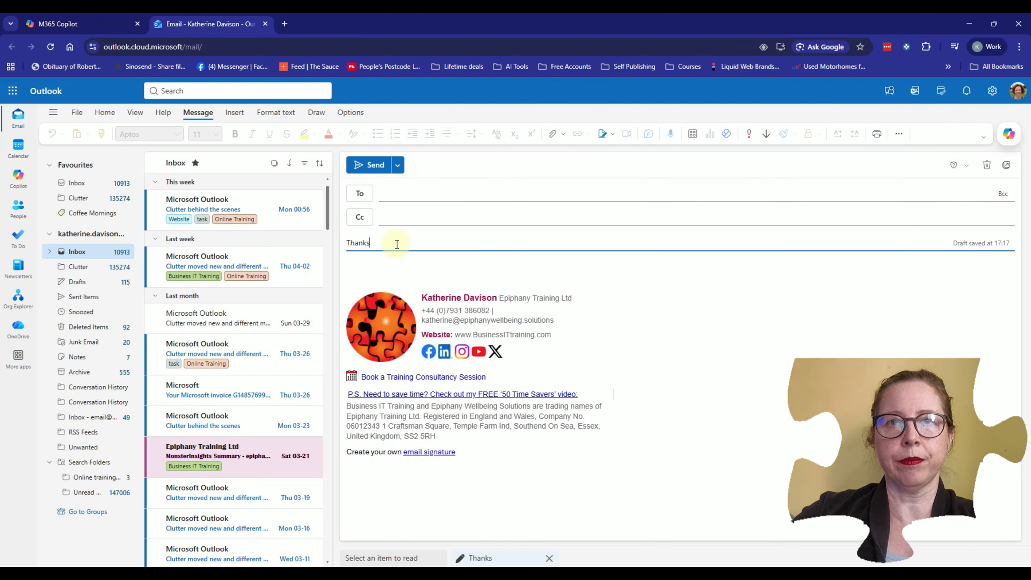
type(" for you")
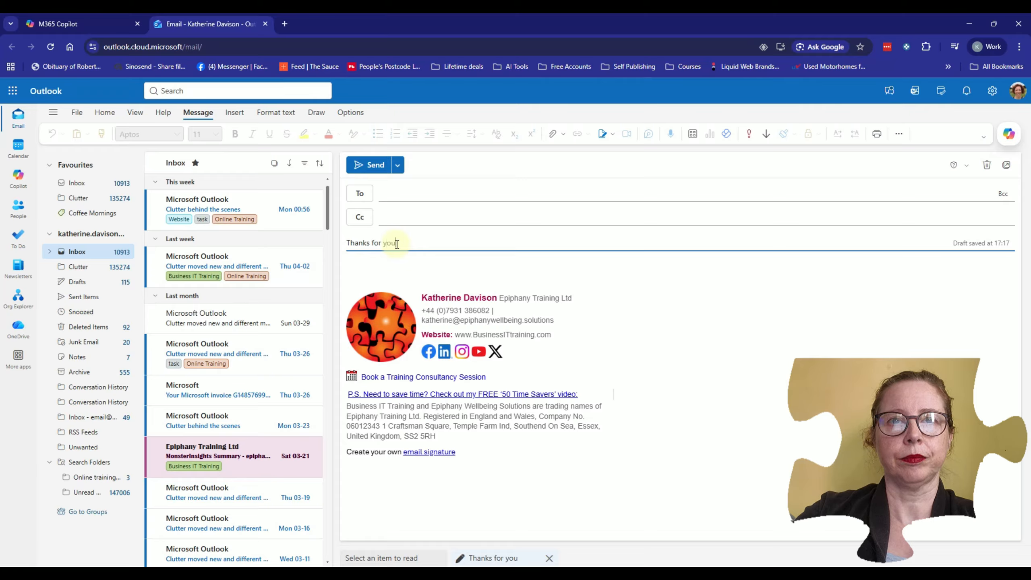
type("r query")
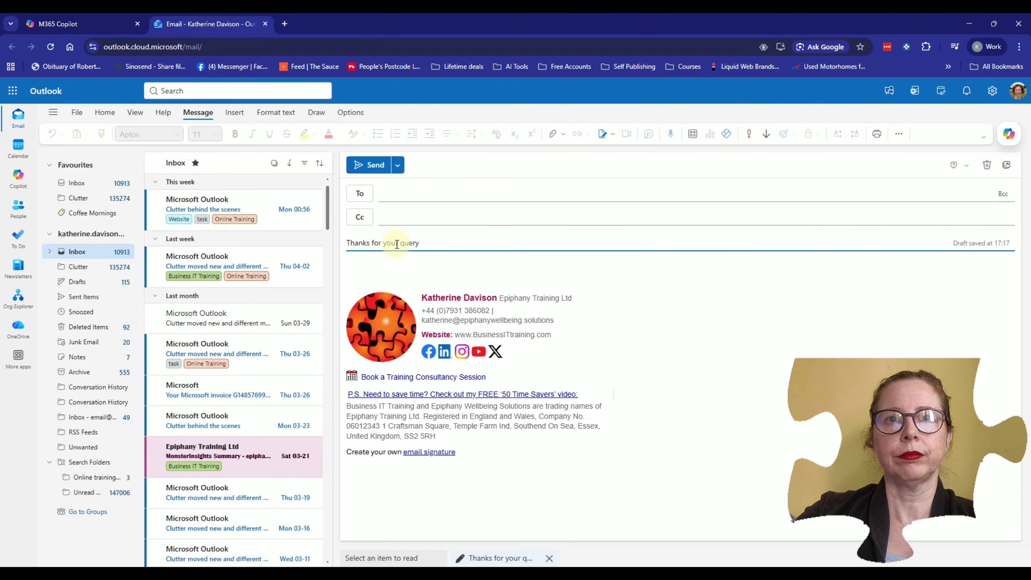
Paste the copied client reply text into the message body above the signature
left_click(390, 257)
left_click(363, 265)
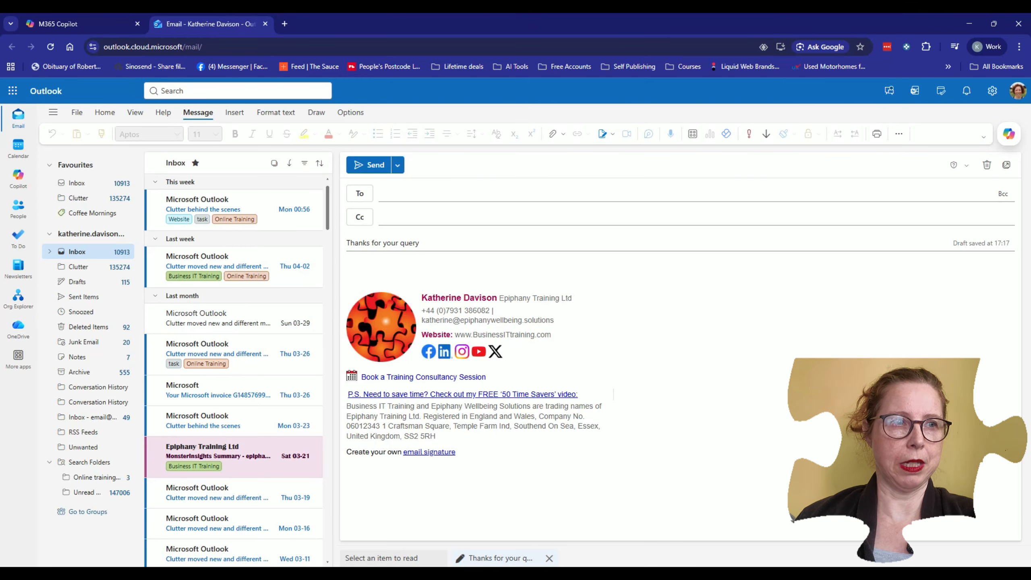
key("ctrl+v")
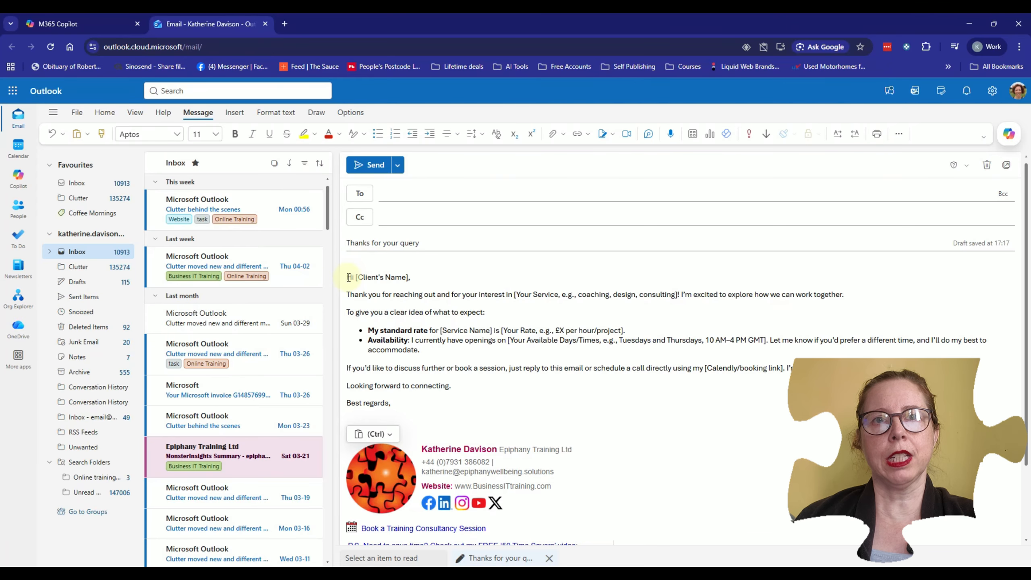
Highlight the [Client's Name] and [Service Name] placeholders in the email body in yellow
left_click(348, 277)
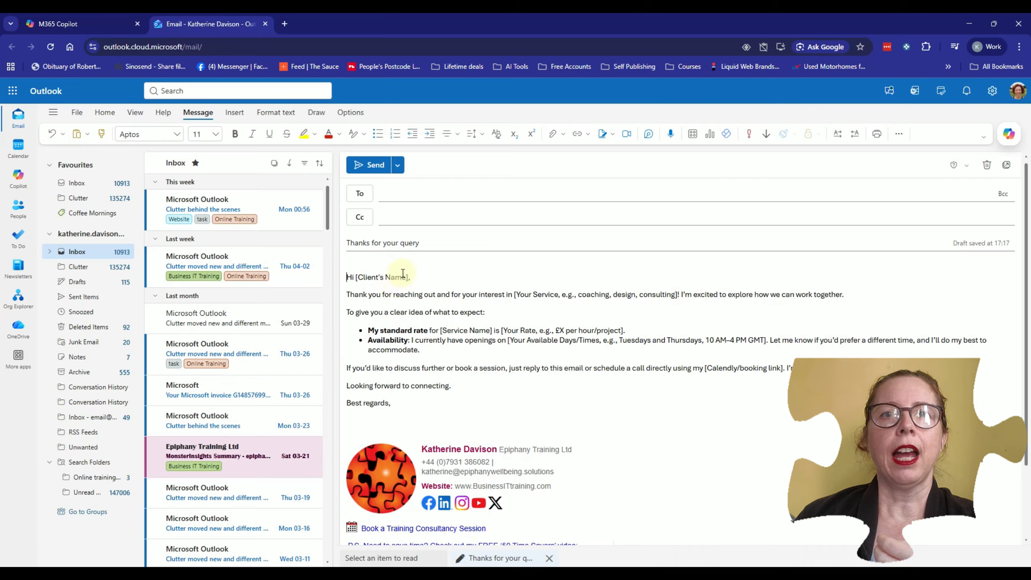
left_click_drag(408, 278, 357, 278)
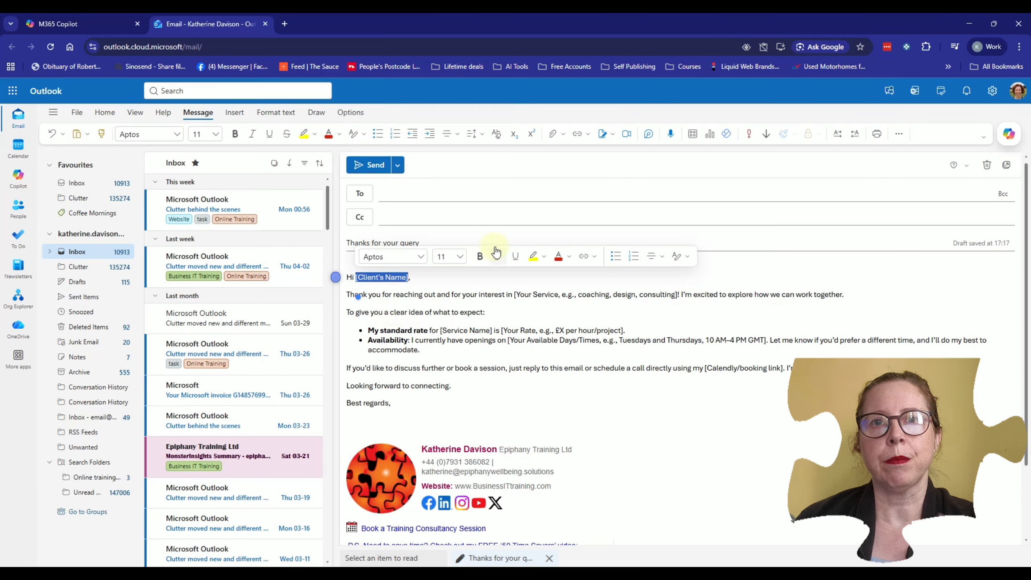
left_click(533, 256)
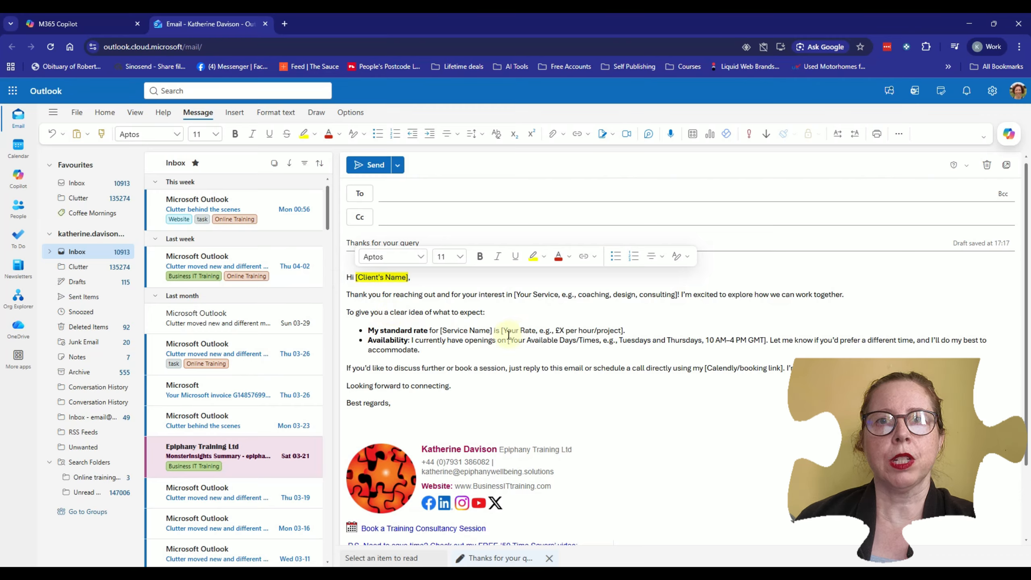
left_click_drag(440, 331, 496, 331)
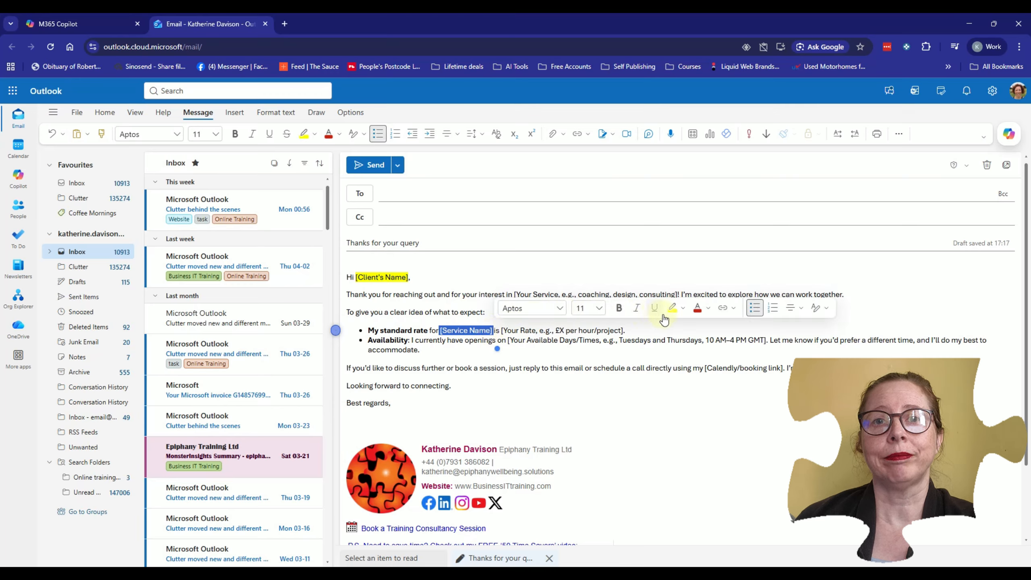
left_click(672, 310)
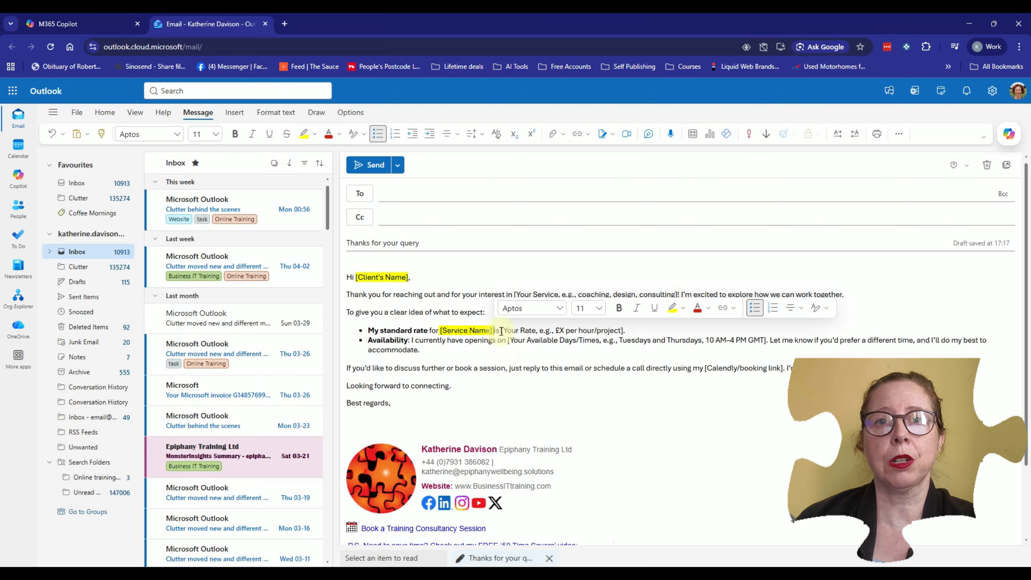
Highlight the [Your Rate] placeholder and the [Your Available Days/Times] placeholder in the bulleted list in yellow
left_click_drag(502, 331, 624, 331)
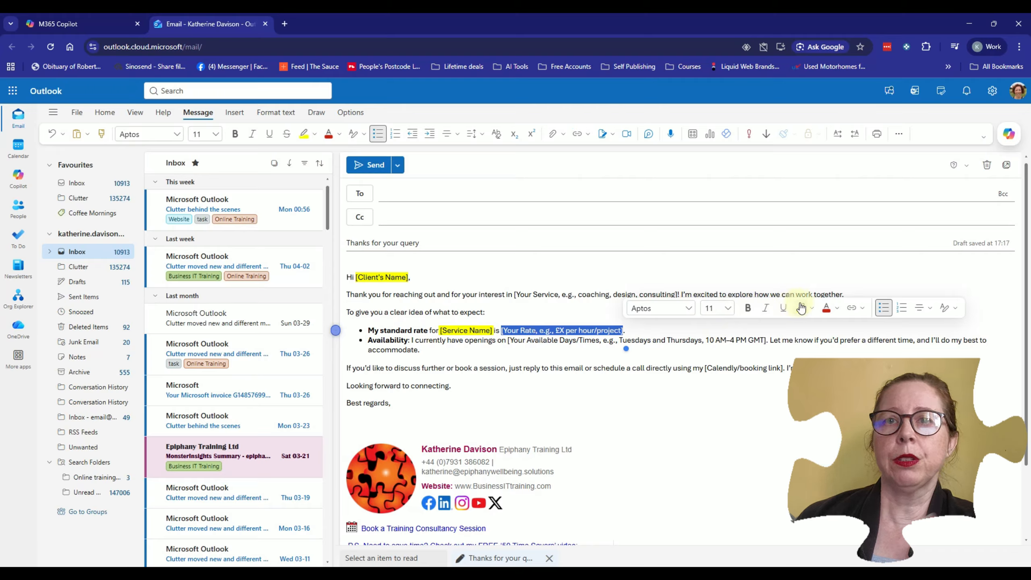
left_click(801, 307)
left_click_drag(508, 340, 767, 342)
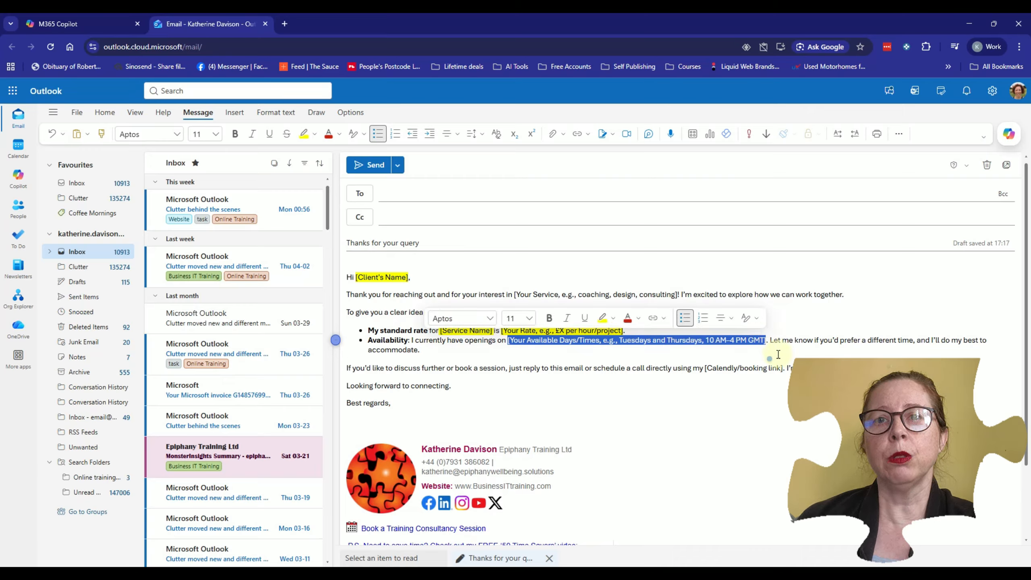
left_click(603, 318)
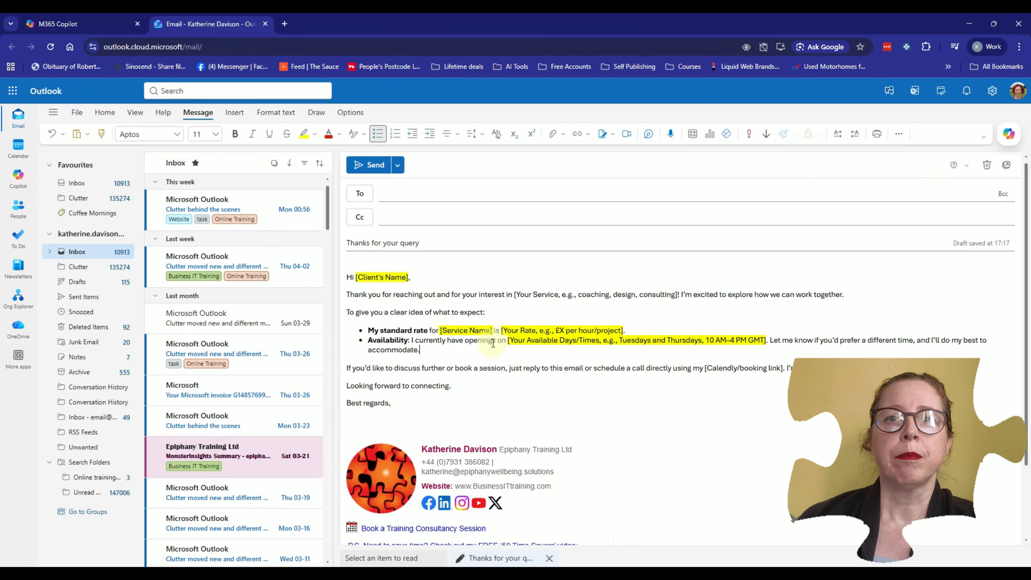
Highlight the [Calendly/booking link] placeholder in the paragraph about booking a session in yellow
scroll(493, 344, "down", 1)
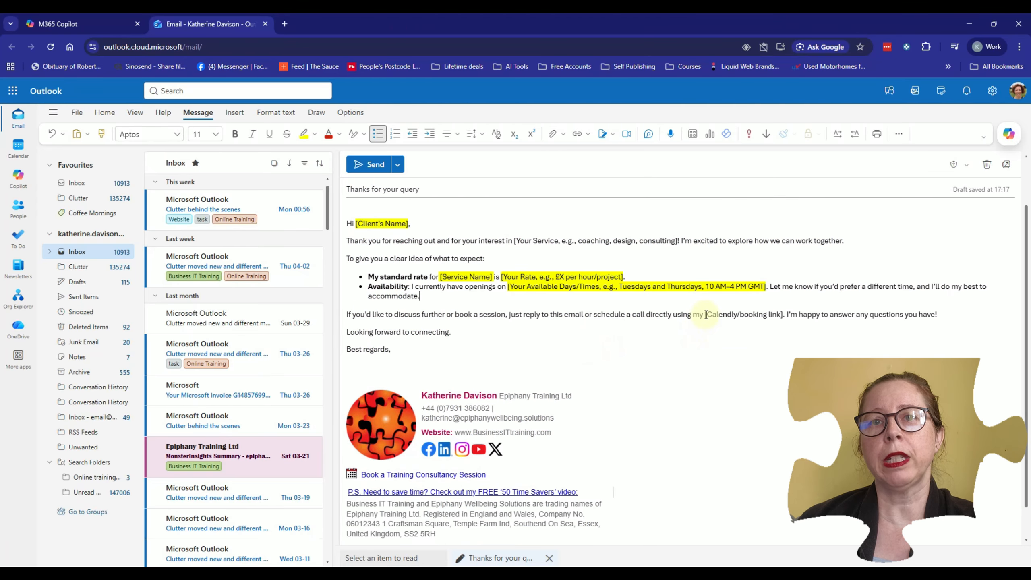
left_click_drag(706, 315, 782, 313)
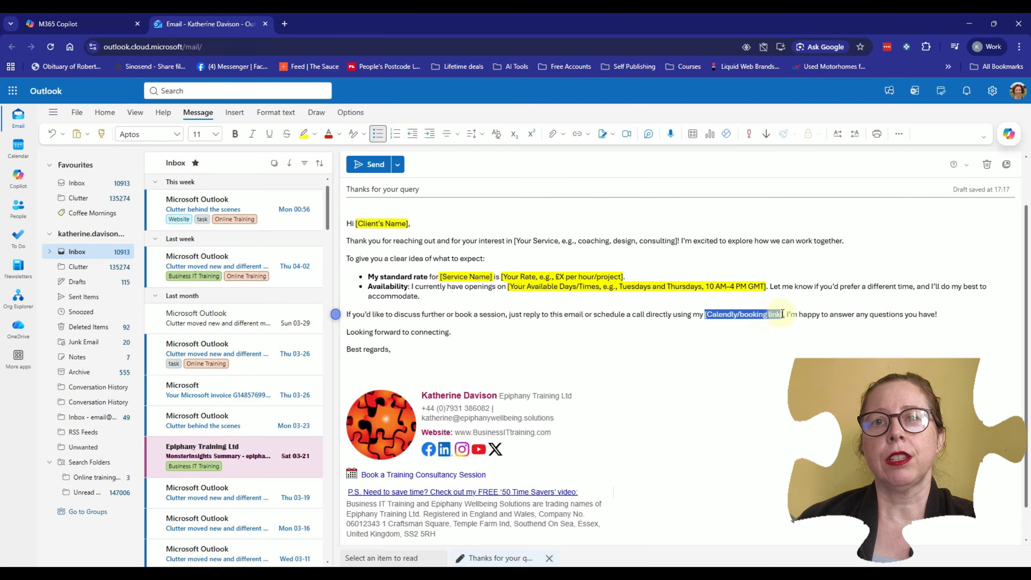
left_click(782, 314)
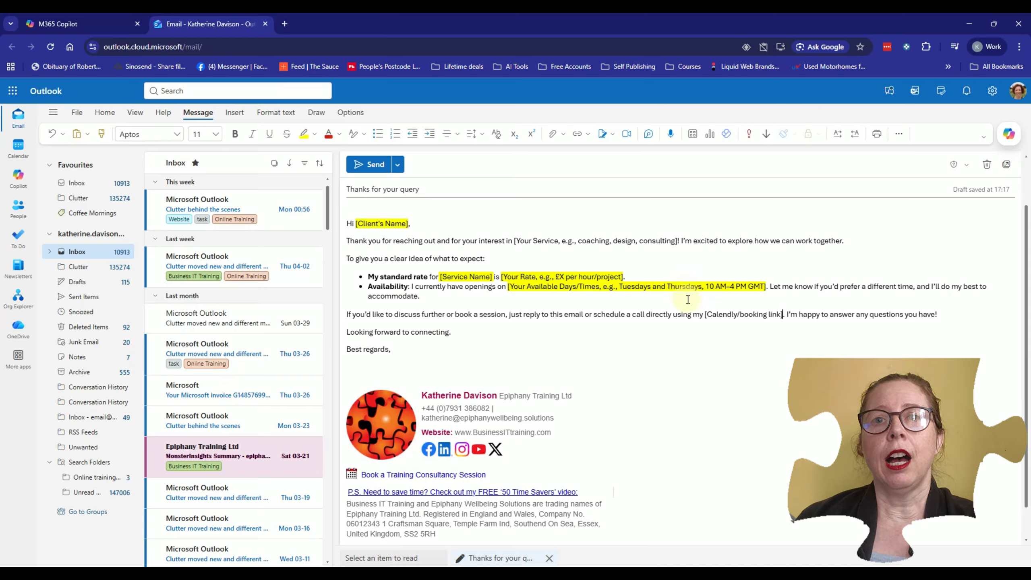
left_click_drag(706, 316, 783, 311)
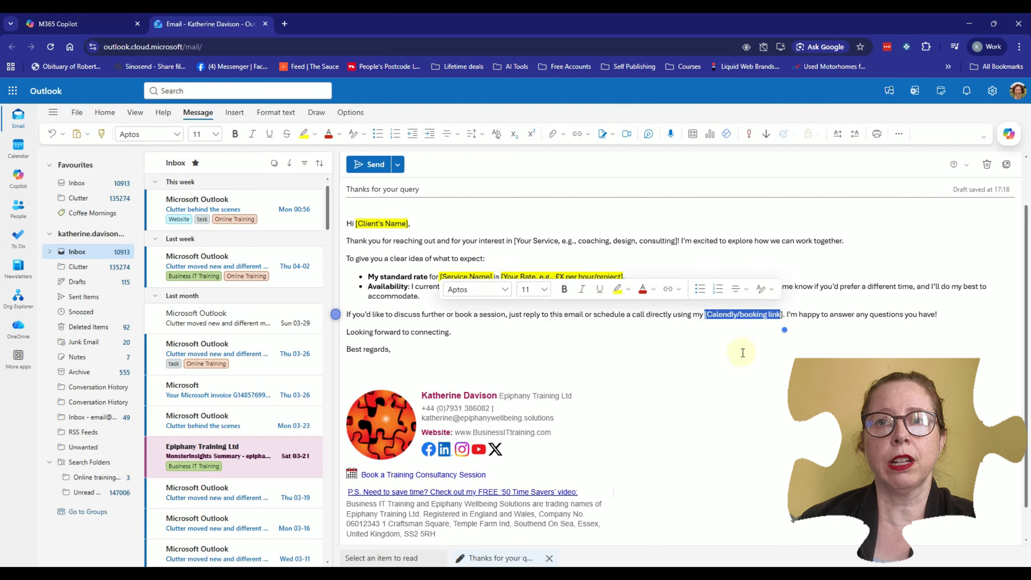
left_click_drag(706, 315, 784, 316)
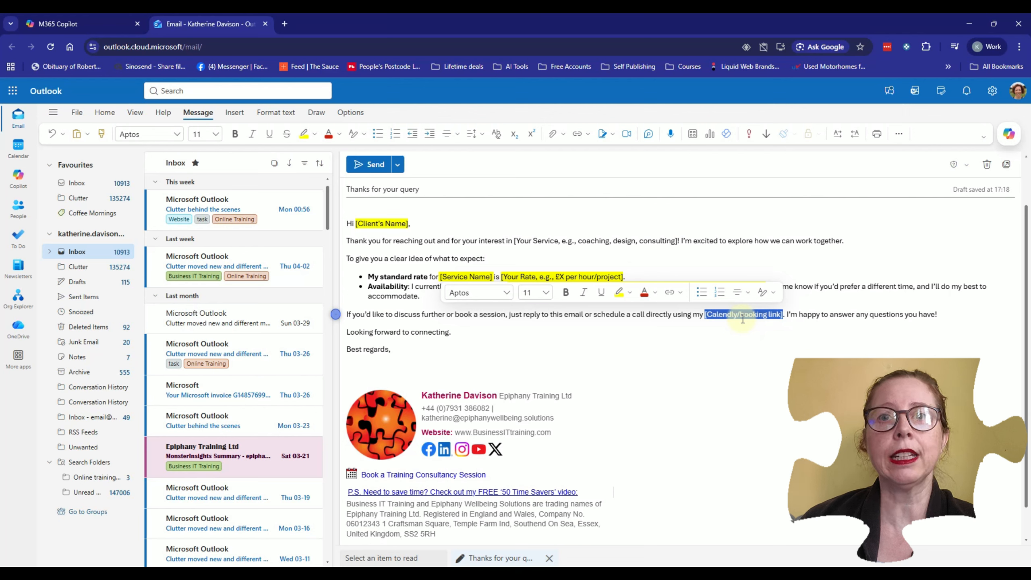
left_click(620, 300)
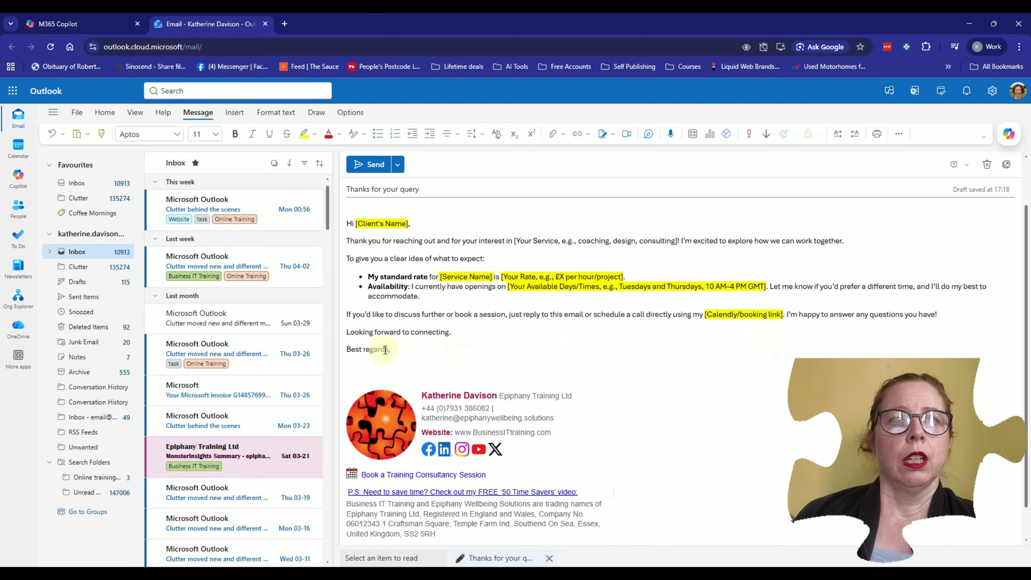
Replace the email's closing line with "Take Care,"
left_click_drag(391, 351, 348, 353)
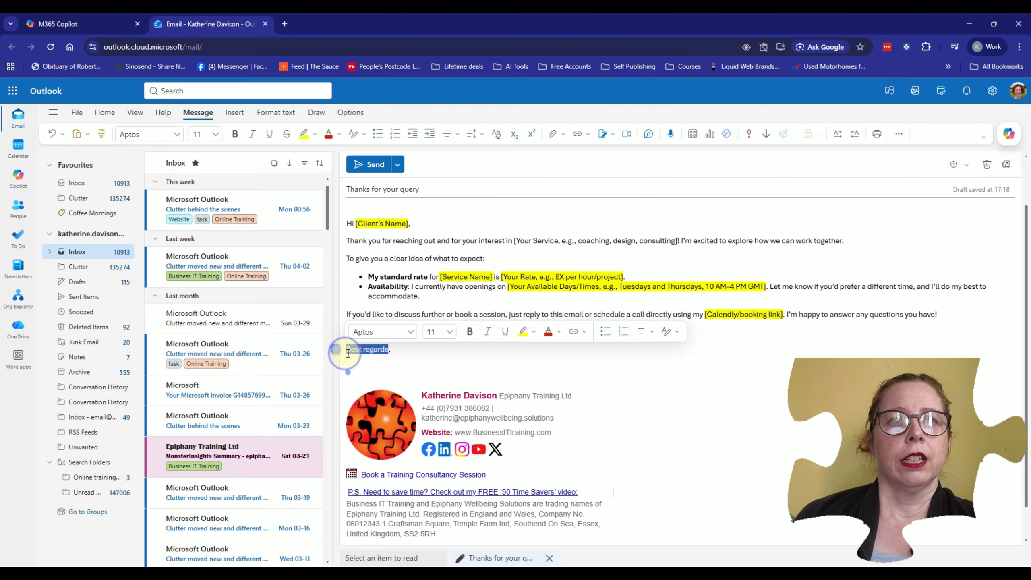
type("Take Care,")
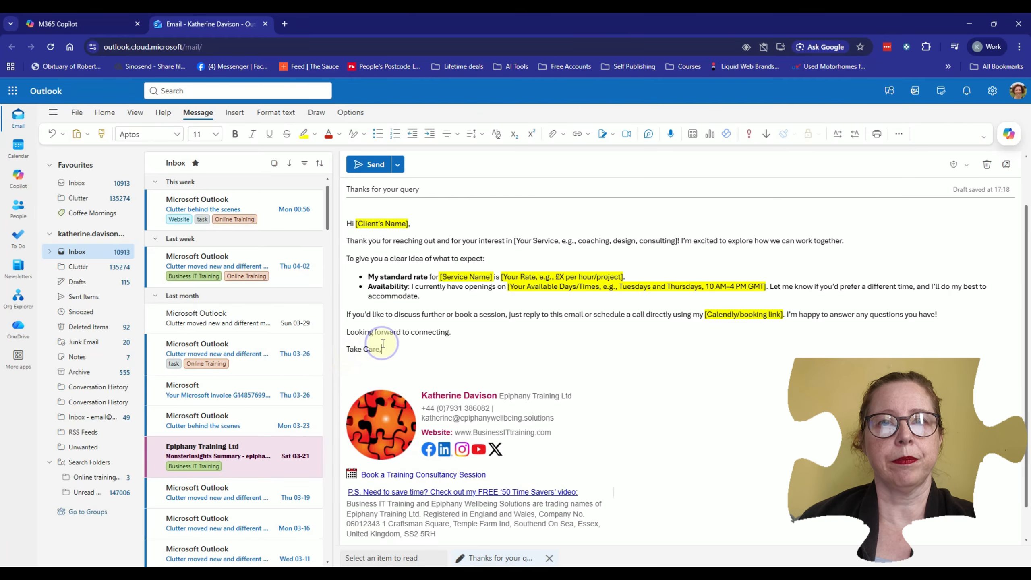
scroll(398, 310, "up", 1)
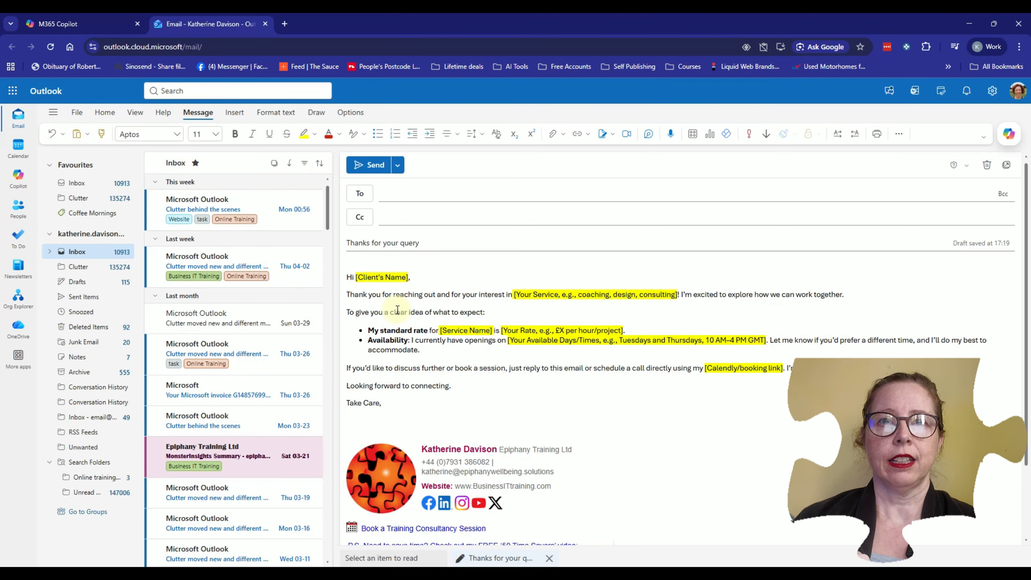
Save the current email as a new template named "Request for information"
left_click(84, 117)
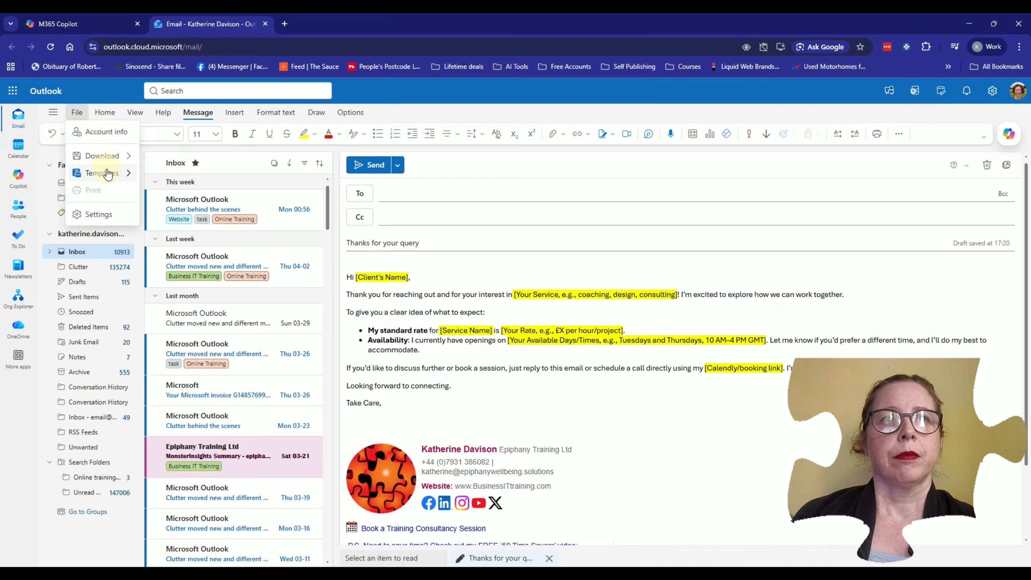
mouse_move(108, 174)
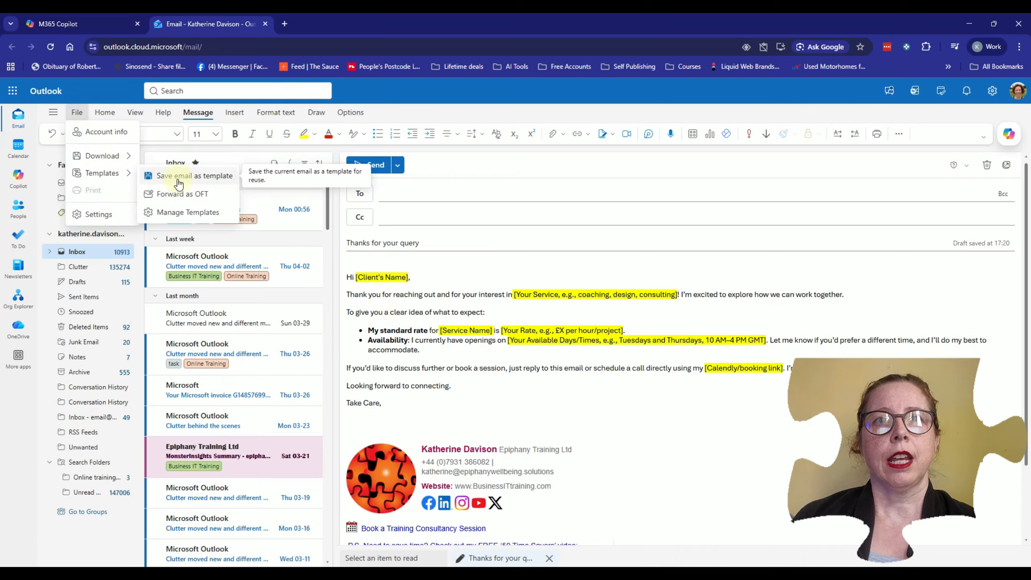
left_click(212, 179)
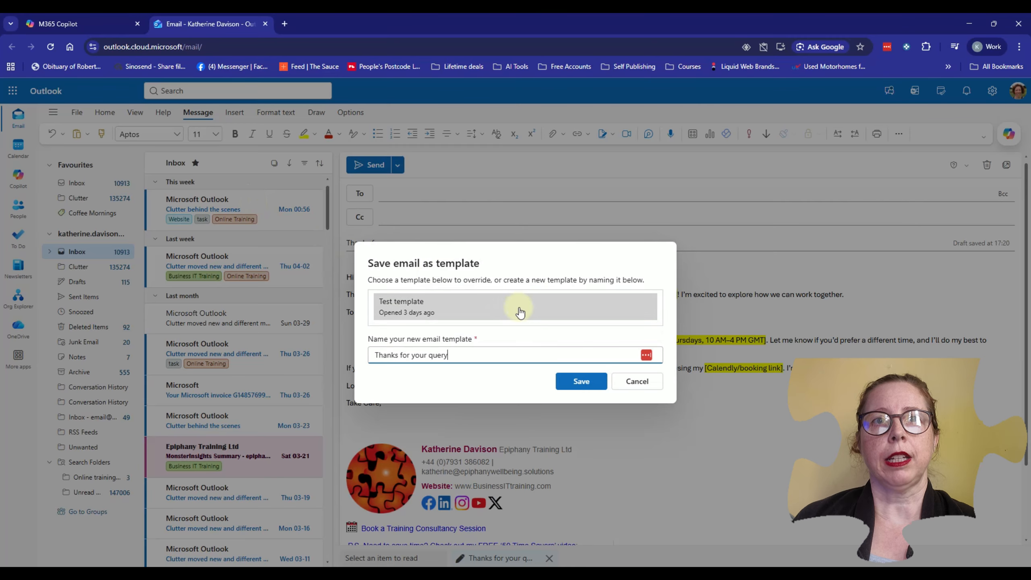
left_click_drag(456, 353, 370, 354)
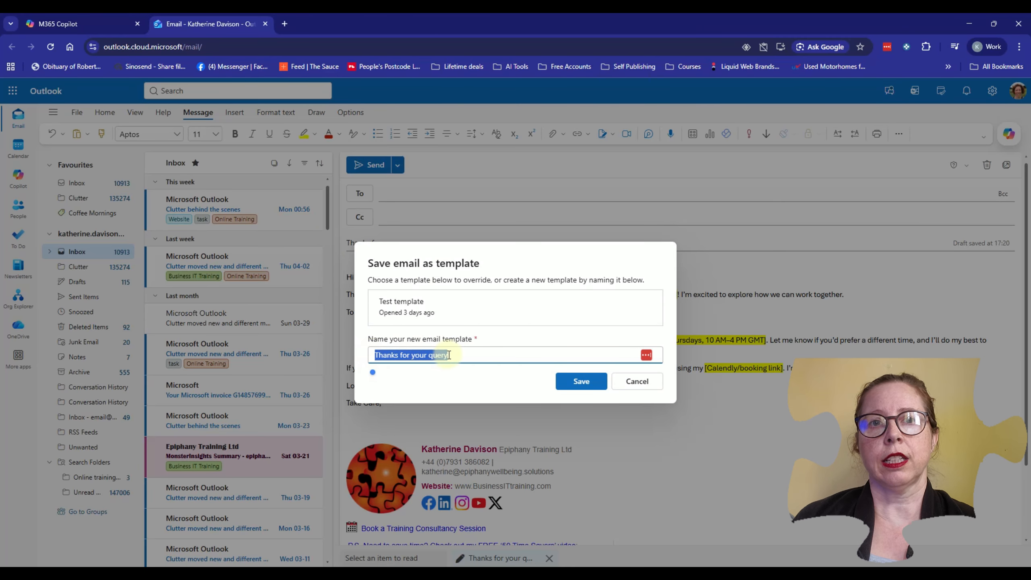
left_click(463, 355)
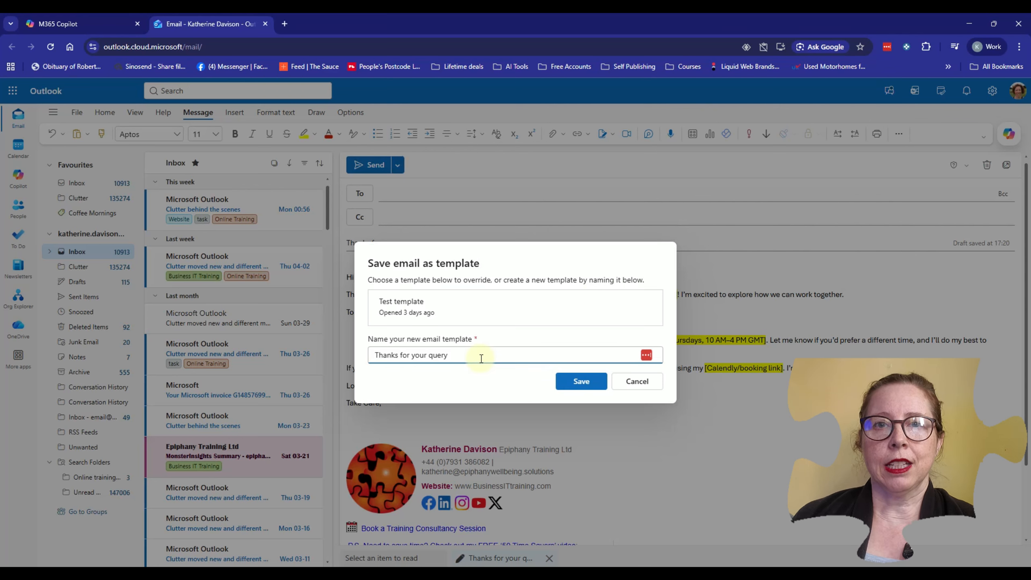
left_click_drag(481, 358, 315, 357)
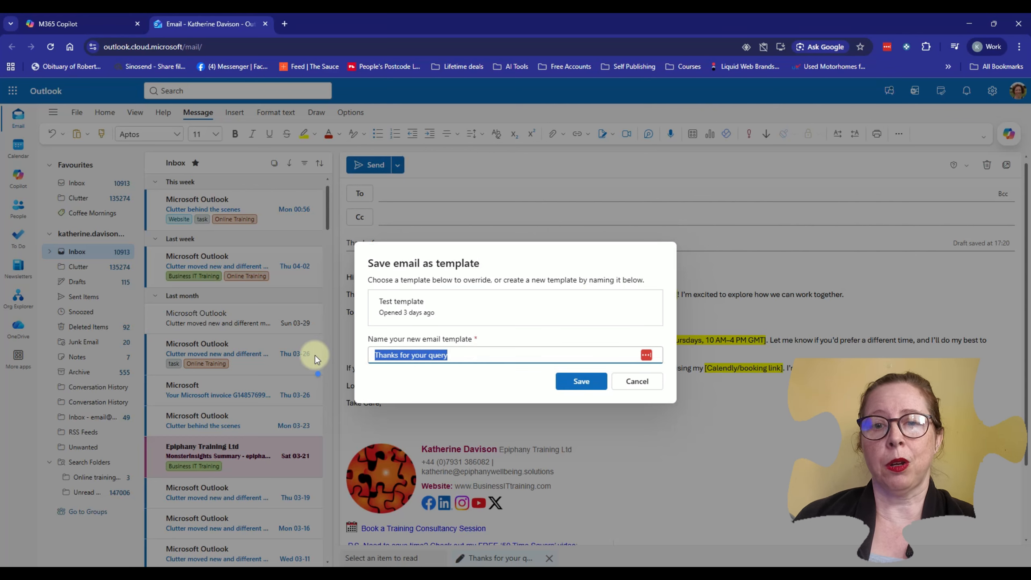
type("Requerst")
key("BackSpace")
key("BackSpace")
key("BackSpace")
key("BackSpace")
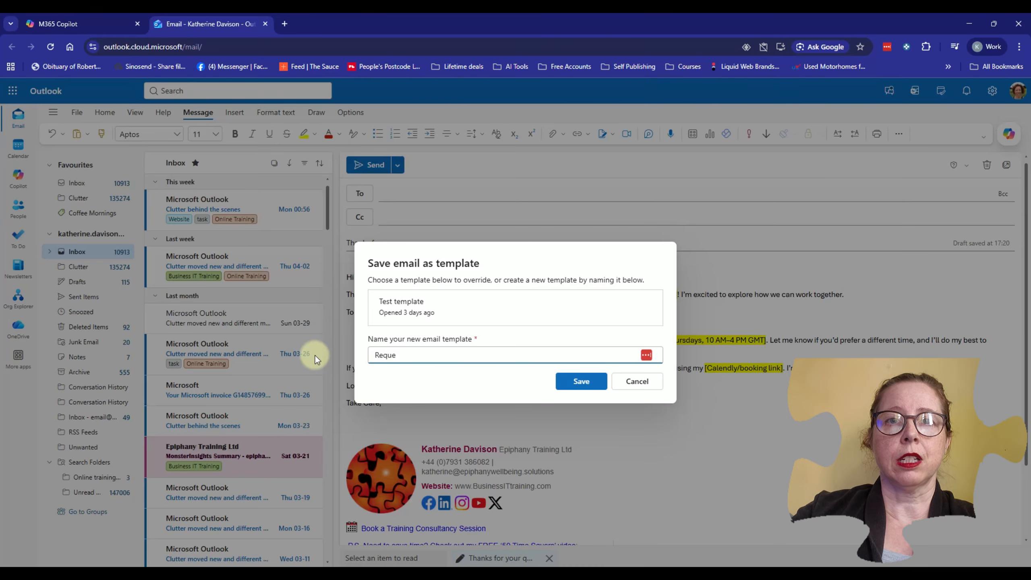
type("st for information")
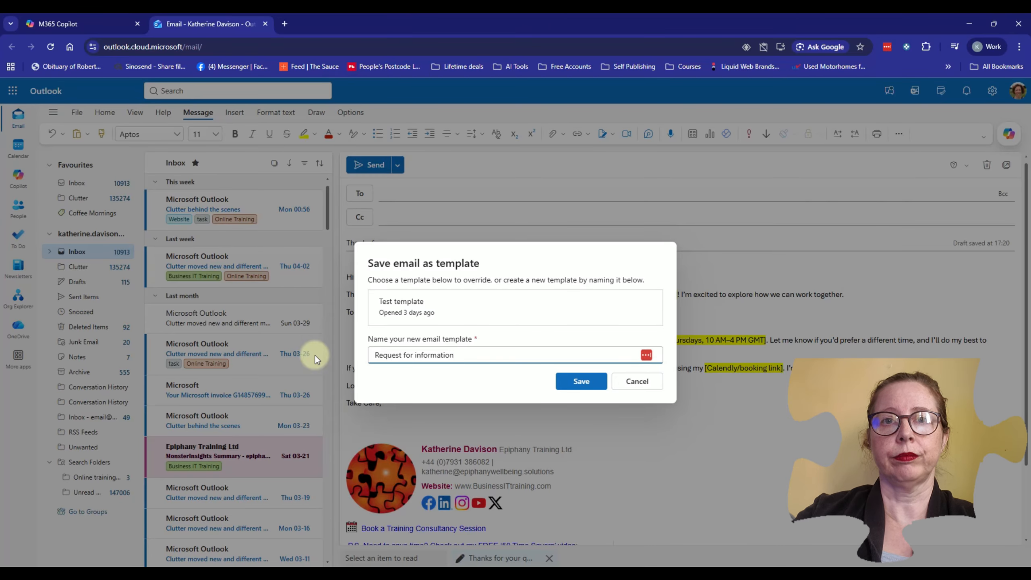
left_click(577, 380)
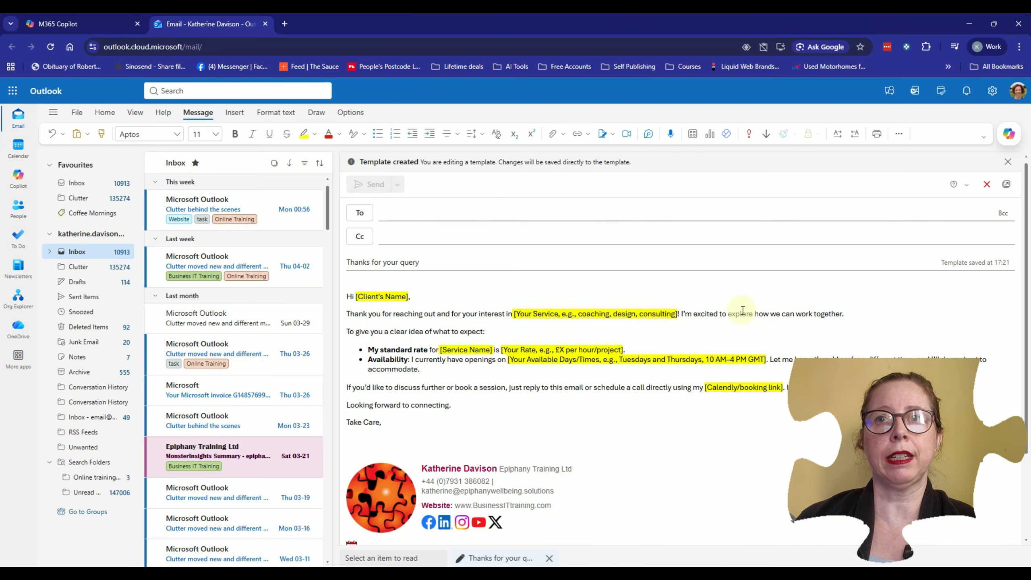
Open the "Clutter behind the scenes" message in the inbox and copy its sender name
left_click(256, 207)
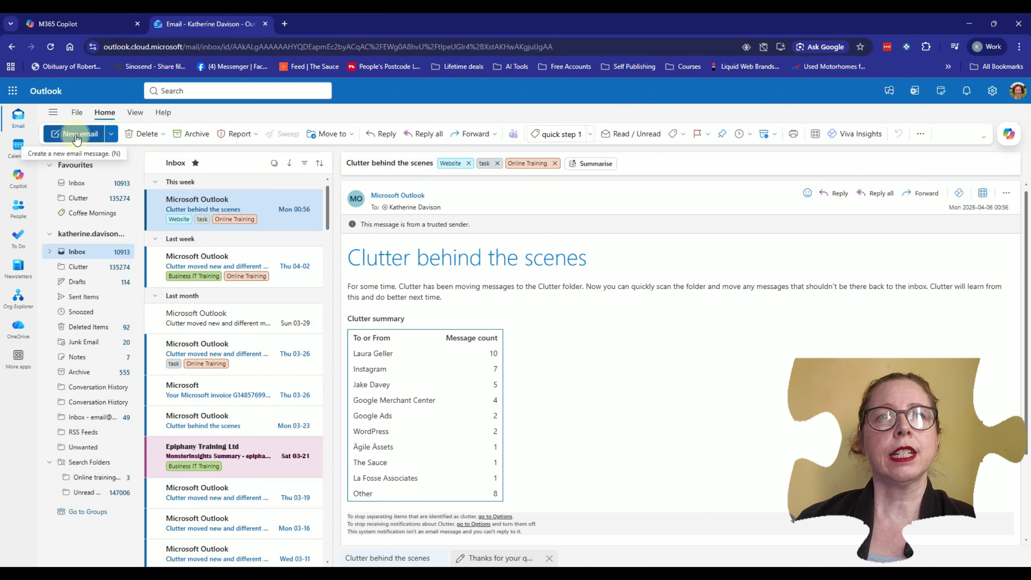
left_click(113, 134)
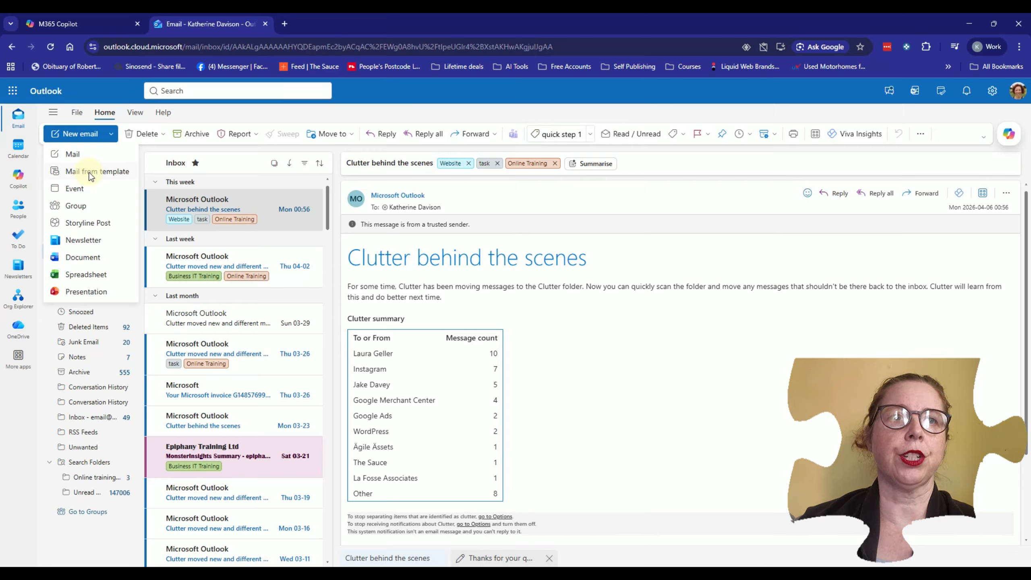
right_click(422, 199)
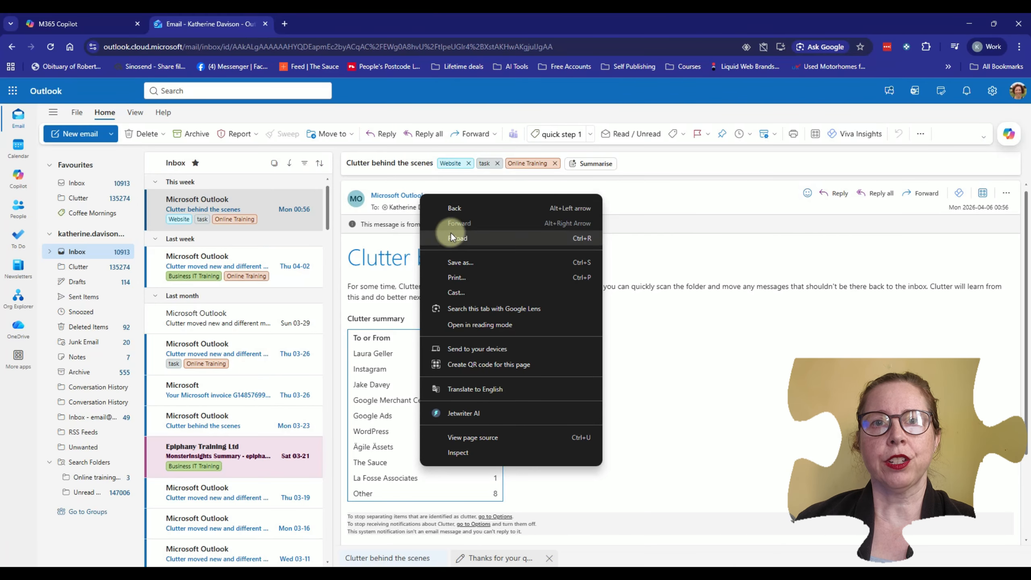
left_click(414, 192)
left_click_drag(426, 195, 371, 195)
left_click(384, 195)
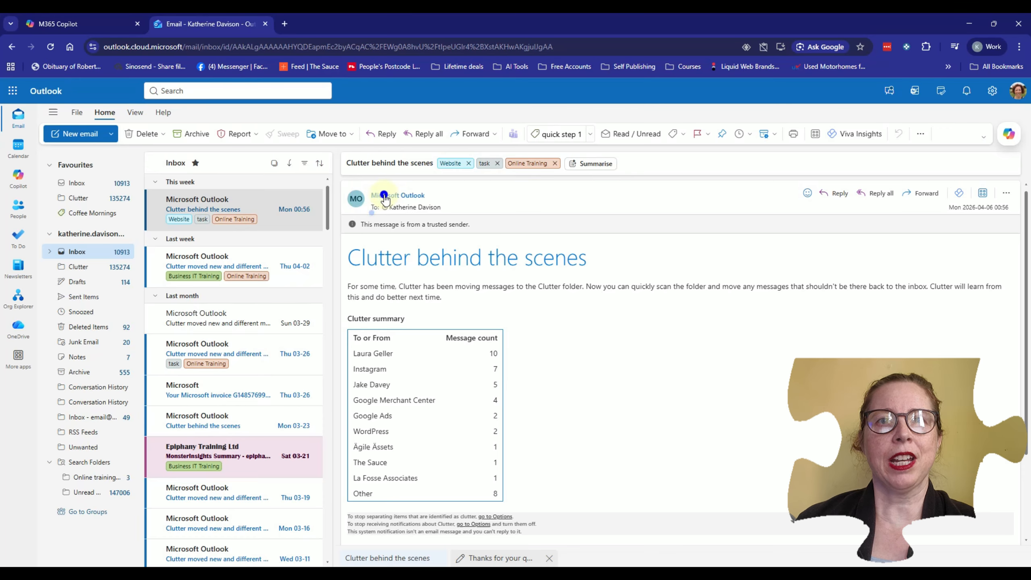
left_click_drag(436, 196, 369, 192)
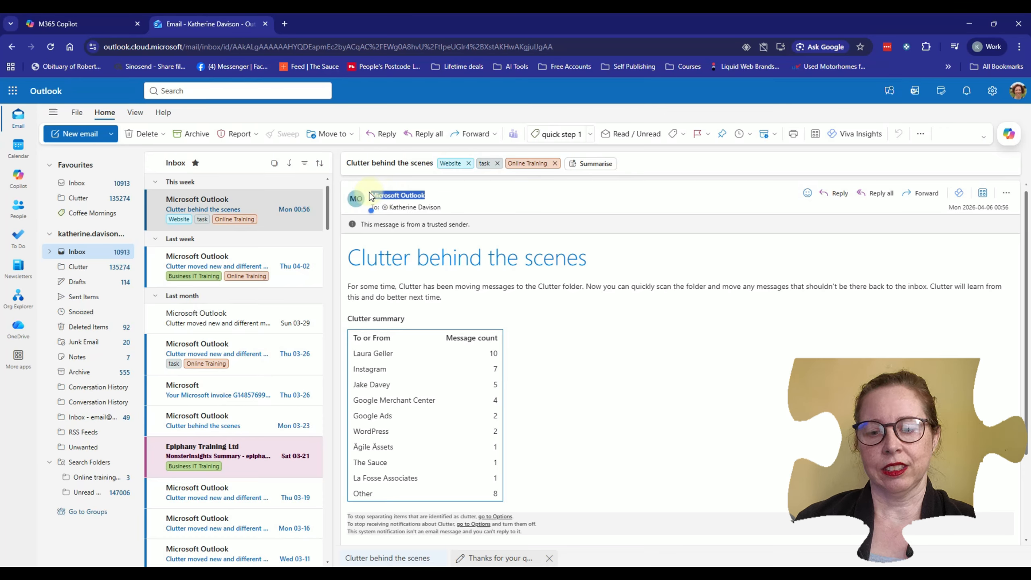
Start a new email from the "Request for information" template
left_click(113, 136)
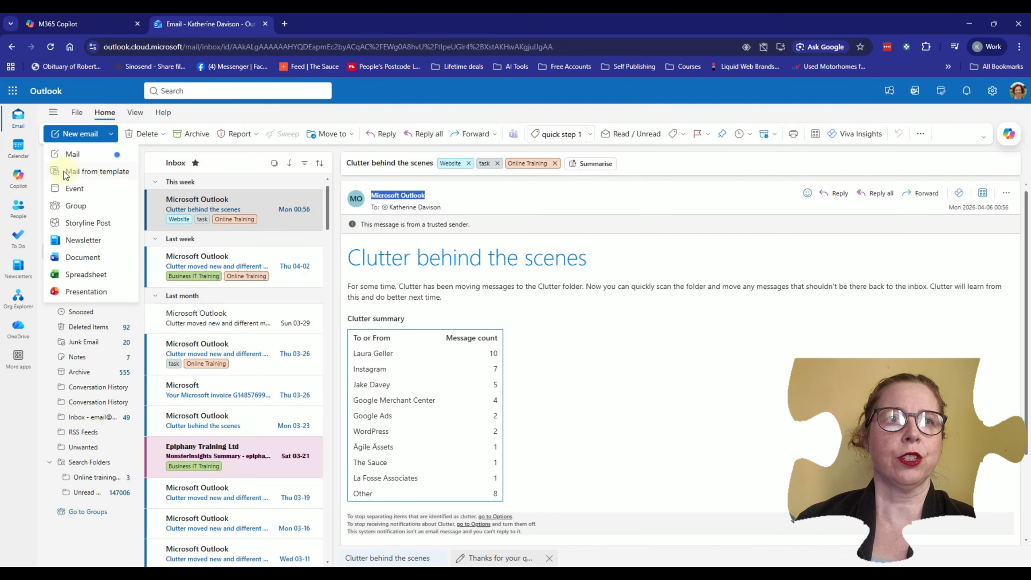
left_click(105, 173)
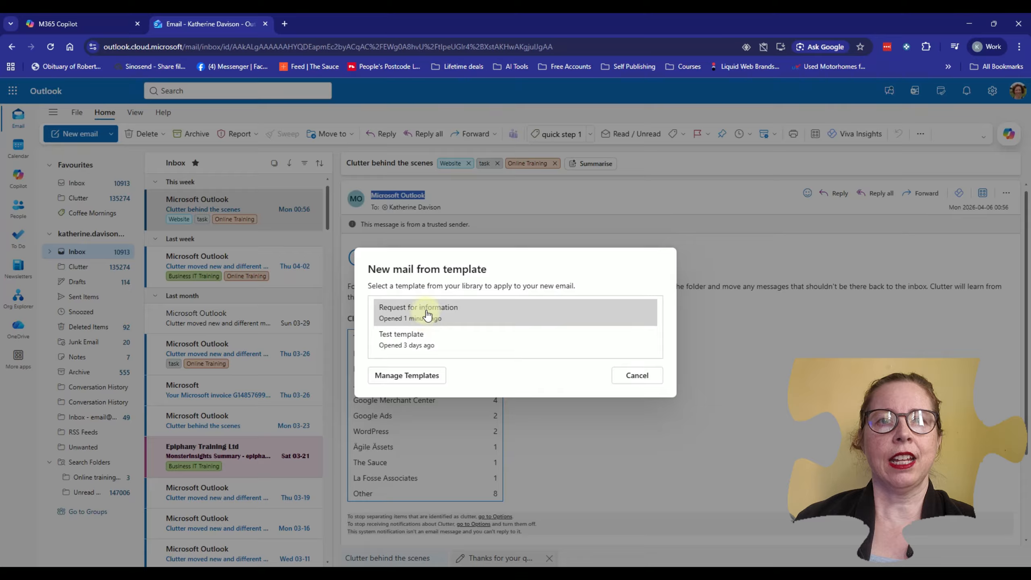
left_click(427, 311)
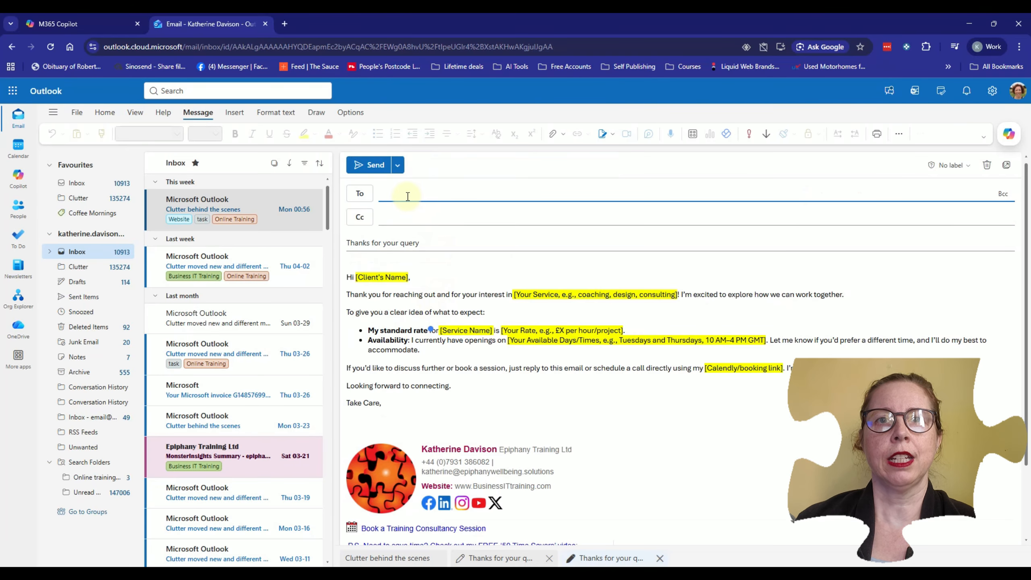
type("Microsoft Outlook")
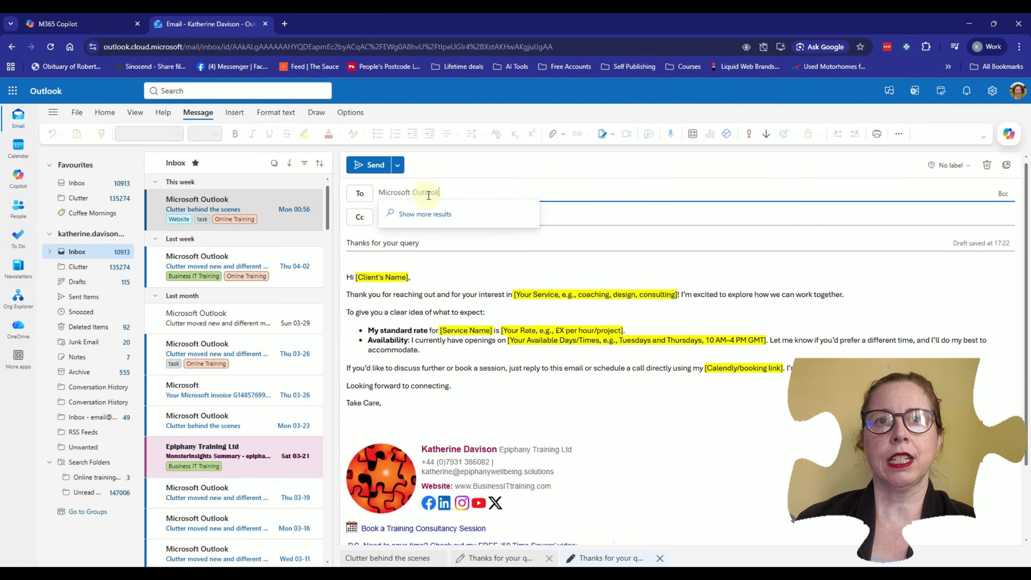
left_click(576, 192)
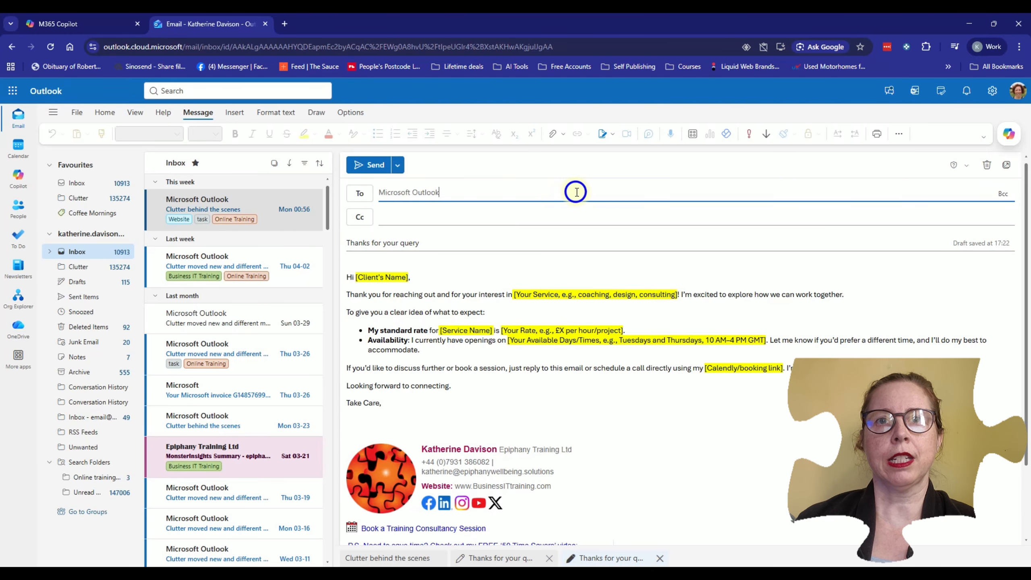
key("BackSpace")
key("BackSpace")
key("BackSpace")
key("BackSpace")
key("BackSpace")
key("BackSpace")
key("BackSpace")
key("BackSpace")
key("BackSpace")
key("BackSpace")
key("BackSpace")
key("BackSpace")
key("BackSpace")
key("BackSpace")
key("BackSpace")
key("BackSpace")
key("BackSpace")
Add the client contact's e-mail address as the recipient of the templated email
type("kira")
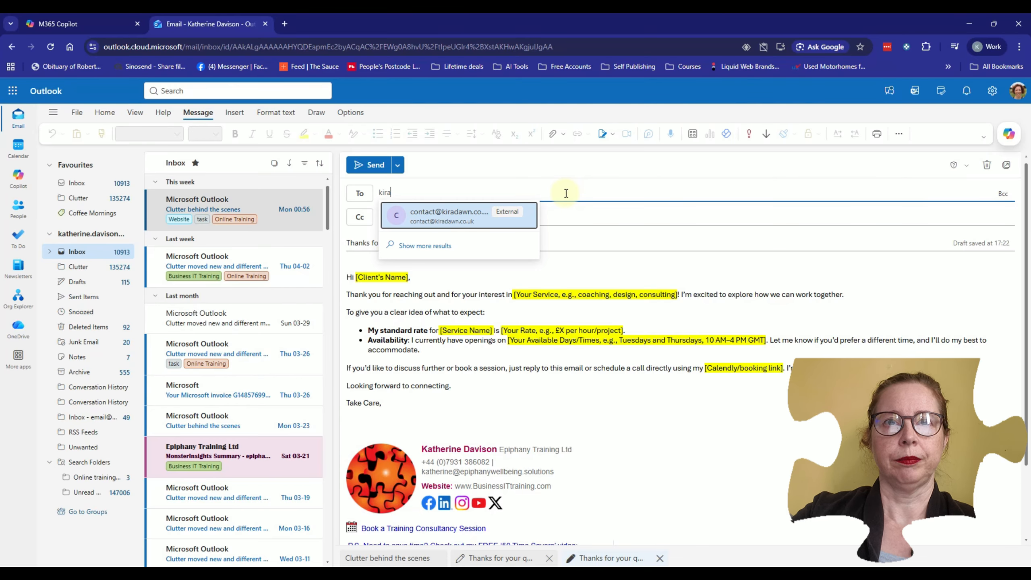
key("Return")
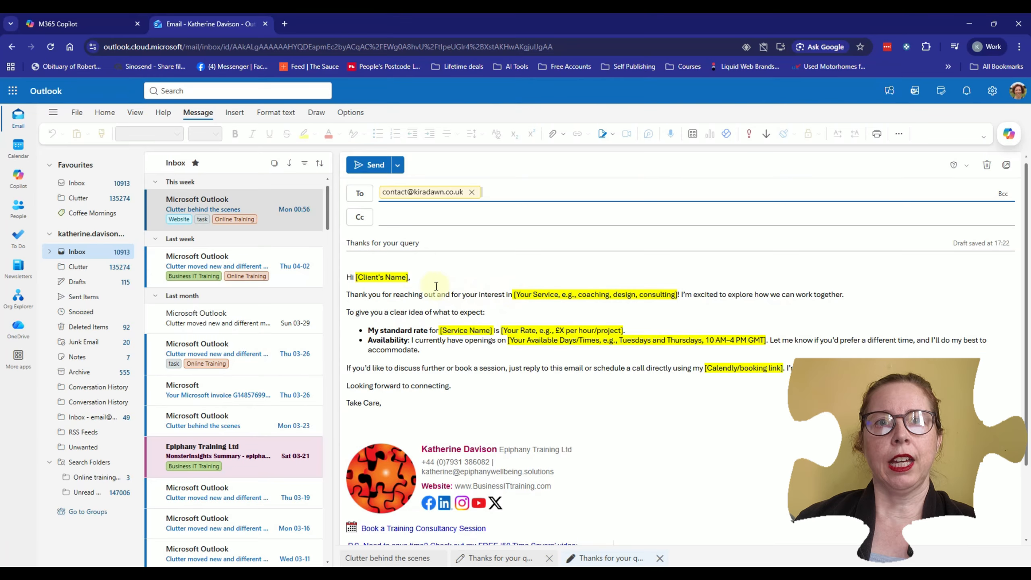
left_click_drag(408, 277, 357, 287)
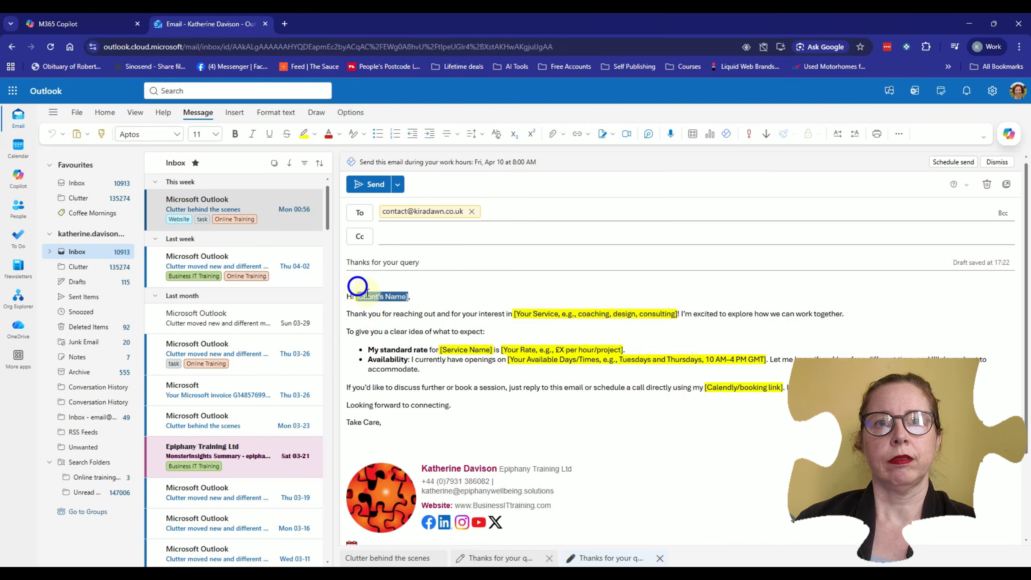
left_click(368, 296)
left_click(548, 308)
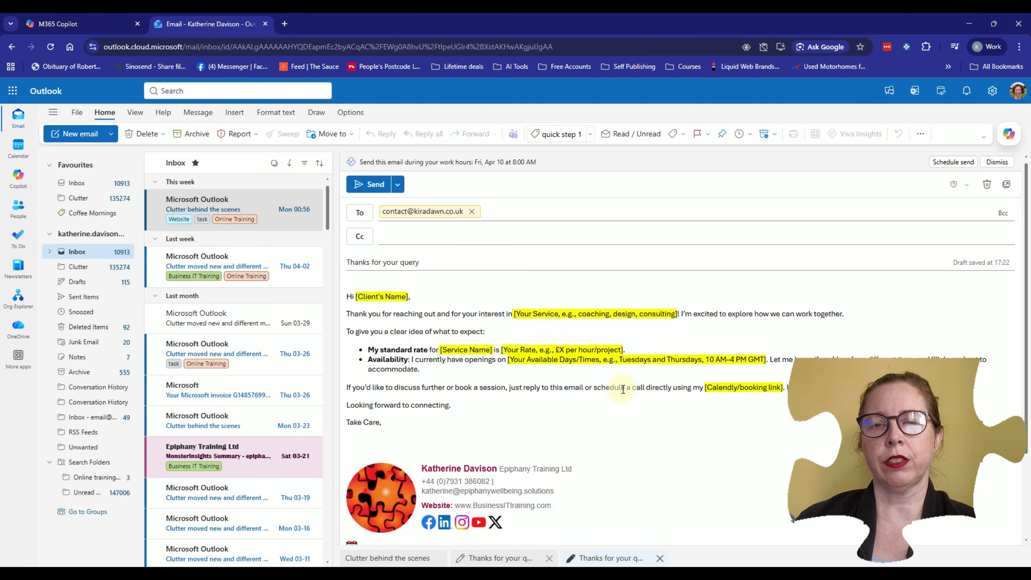